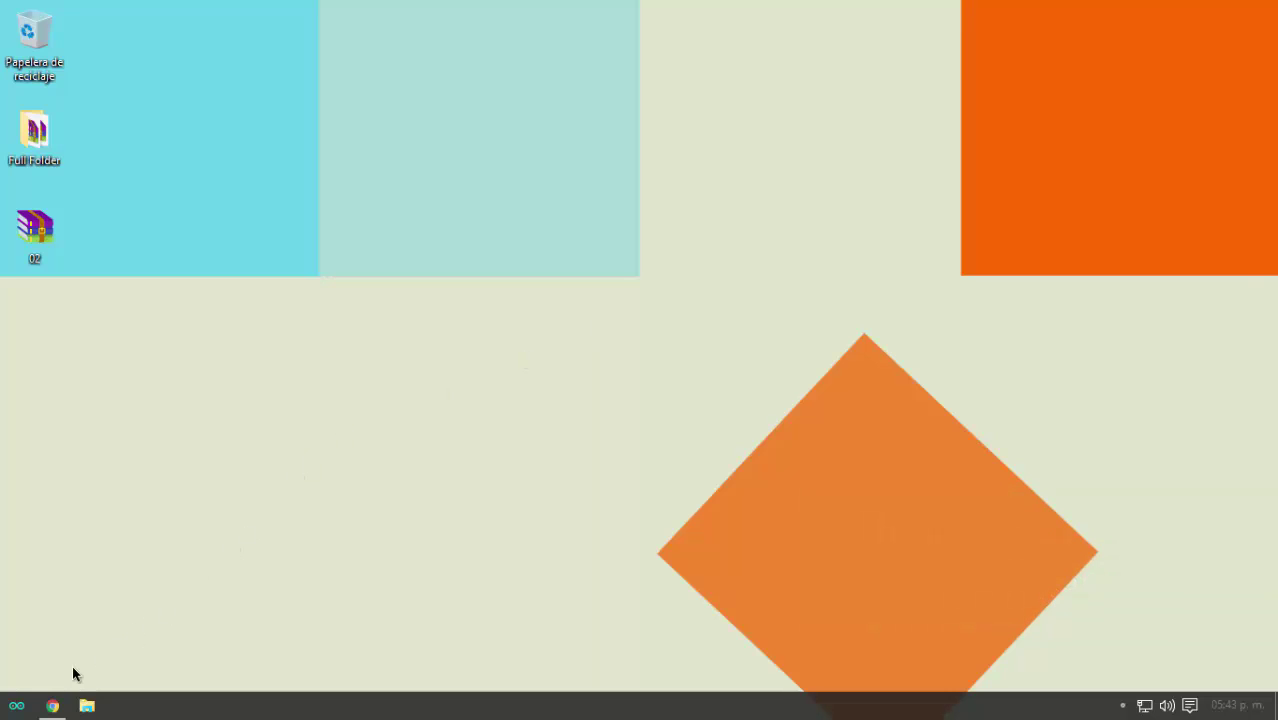
Step: View the MediaFire download page for 02.rar, and extract the 02 archive onto the desktop
left_click(52, 705)
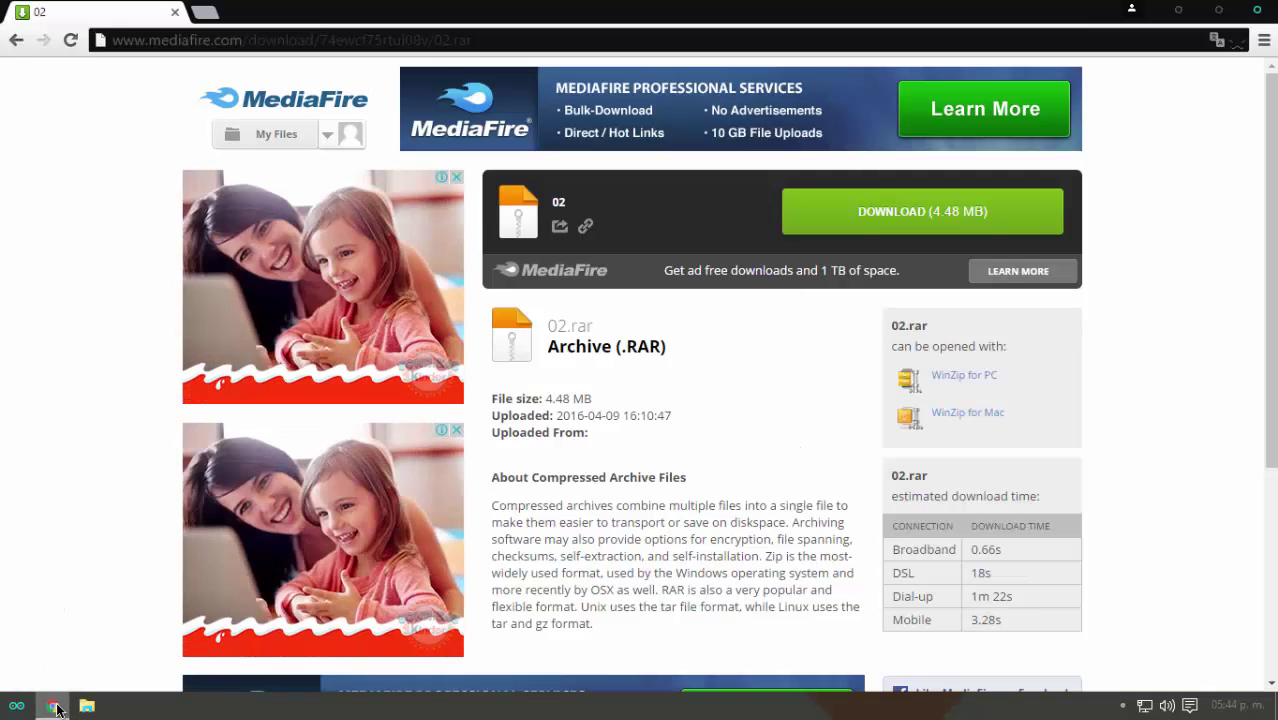
left_click(57, 708)
left_click_drag(34, 245, 650, 317)
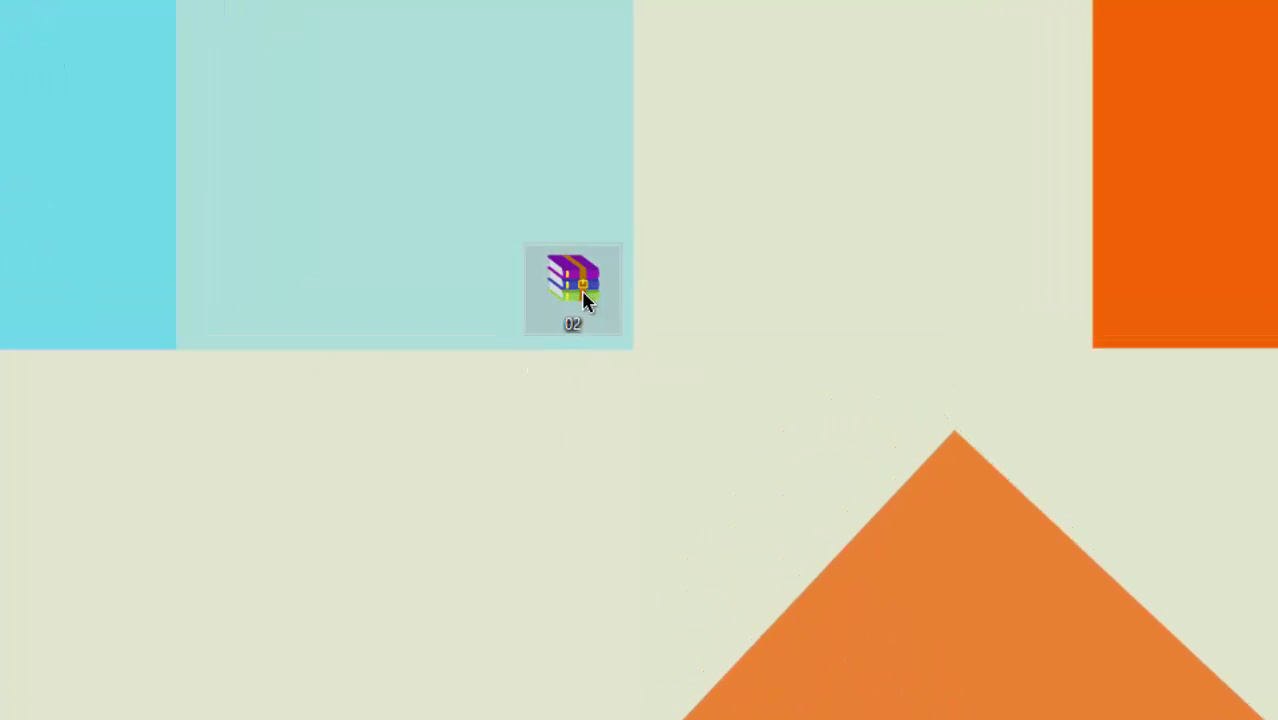
right_click(584, 298)
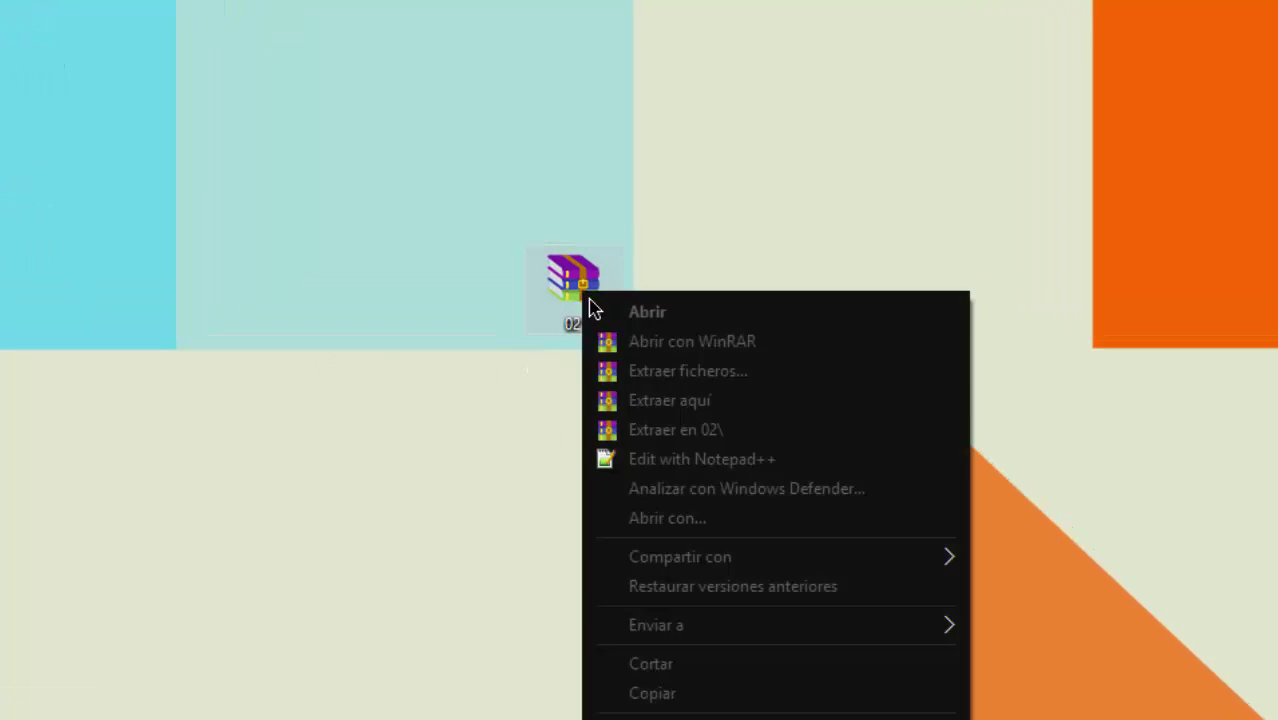
left_click(682, 404)
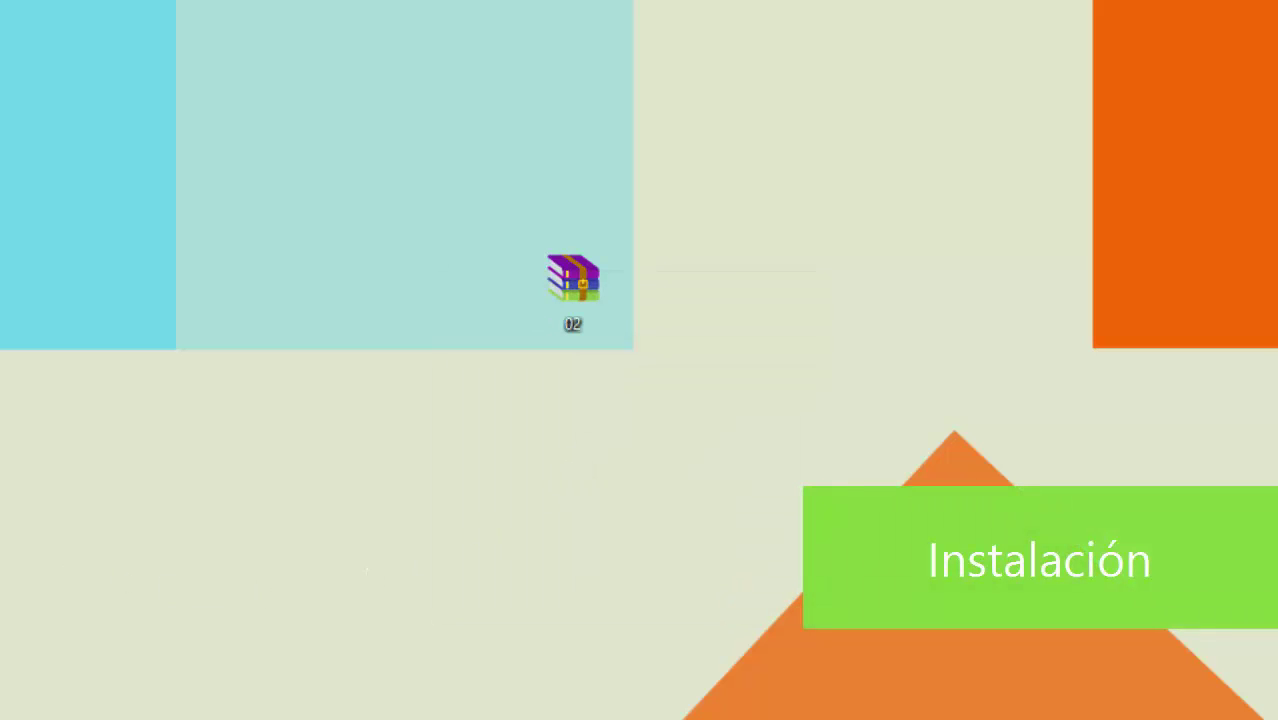
Step: Place the 02 IconPack AndroidM installer beside the archive and run it as administrator, allowing it to make changes
left_click_drag(88, 330, 505, 351)
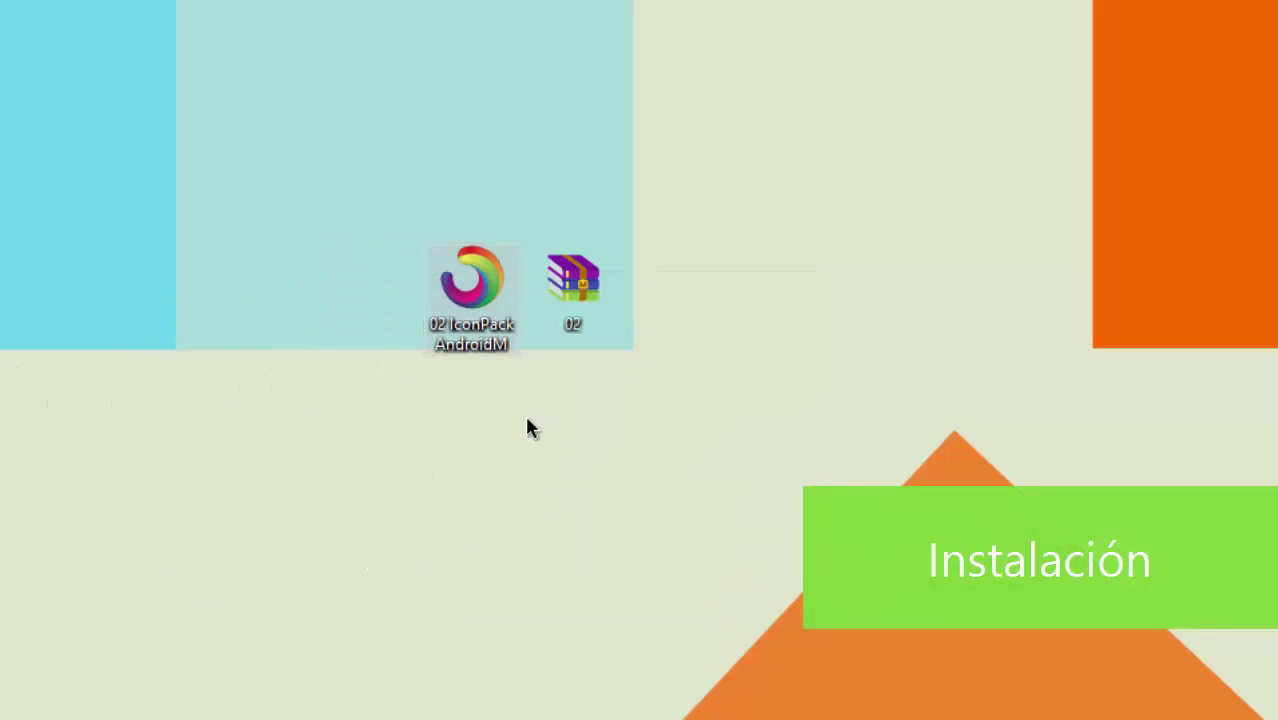
right_click(466, 305)
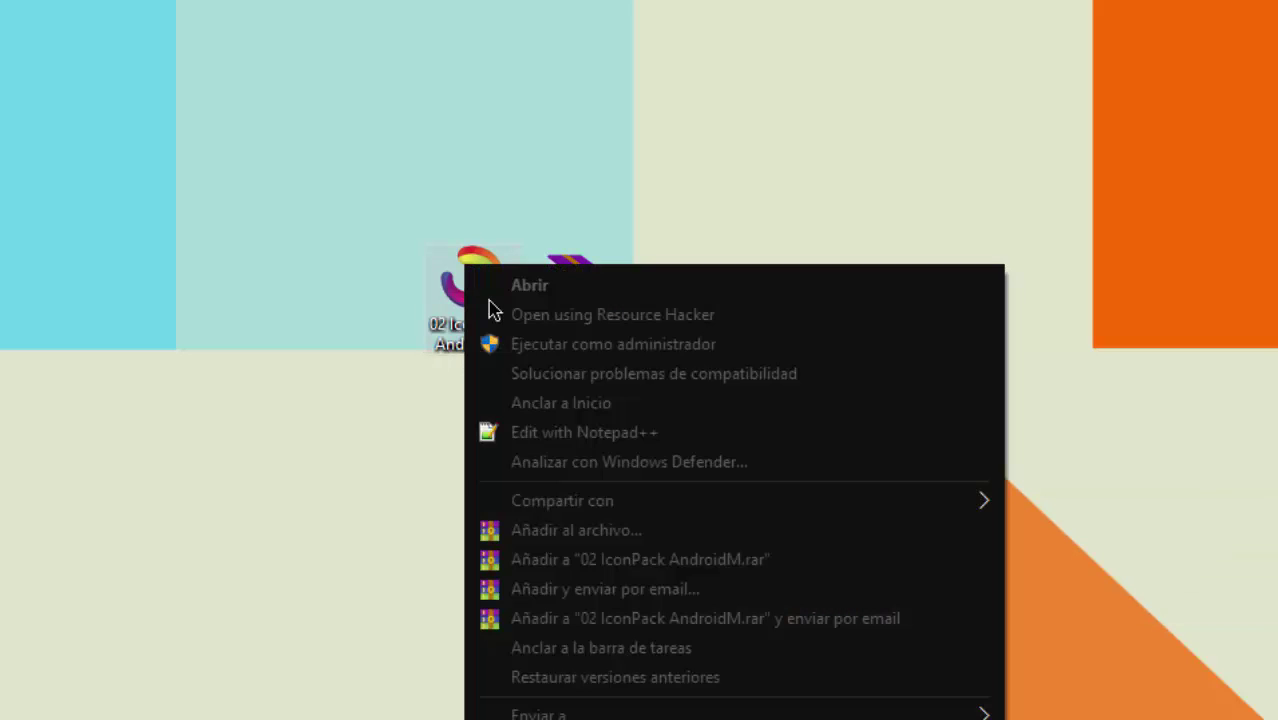
left_click(531, 345)
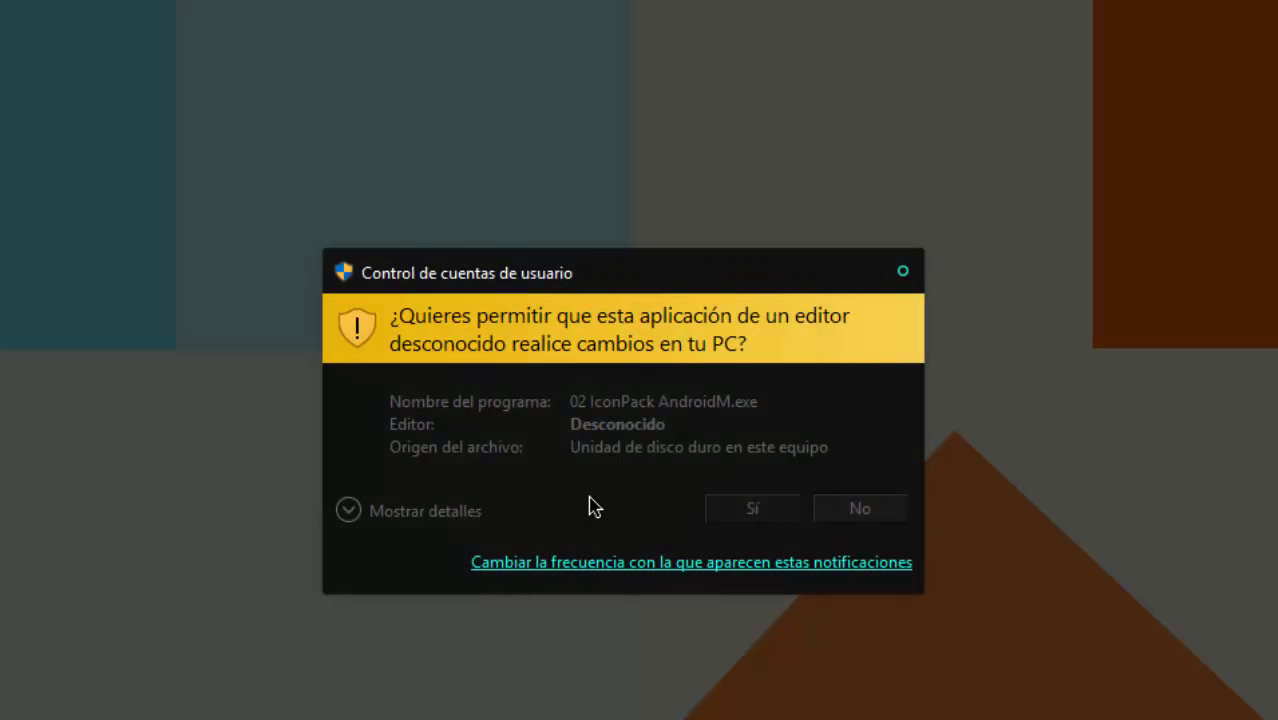
left_click(740, 510)
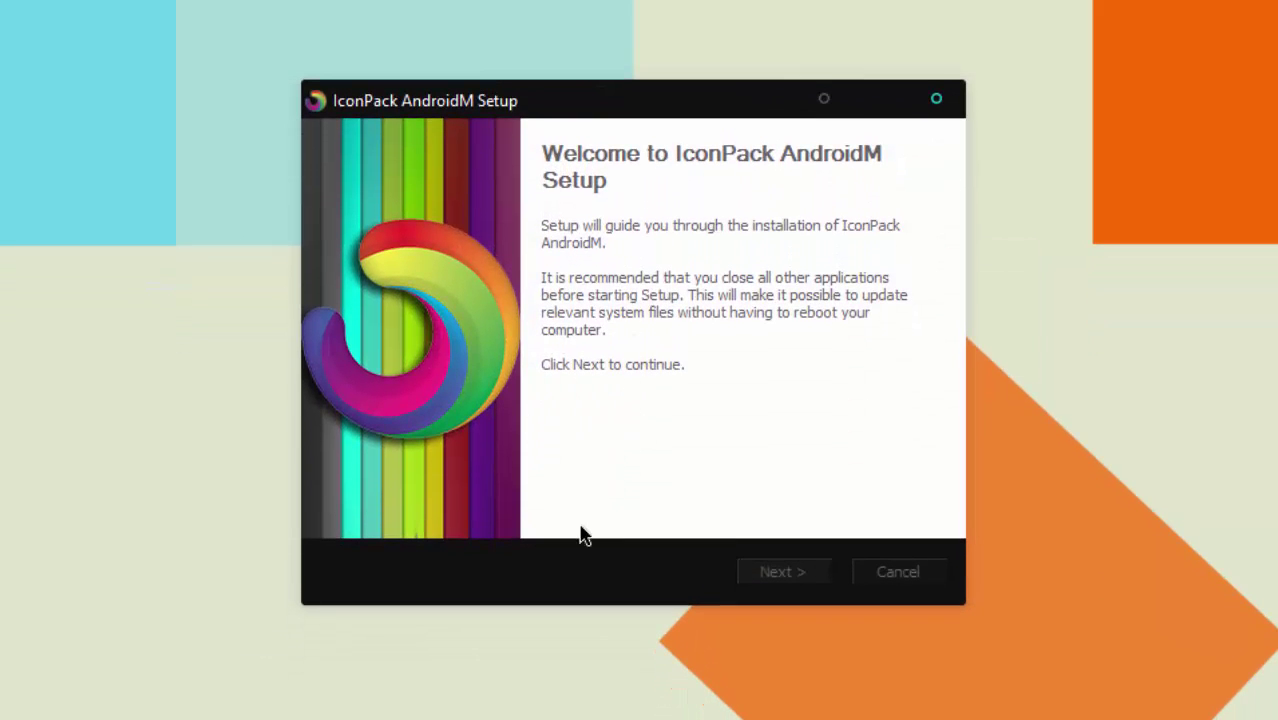
Step: Accept the license agreement and install IconPack AndroidM with the Restore Point and Patch-Icons components, dismissing the script error
left_click(782, 578)
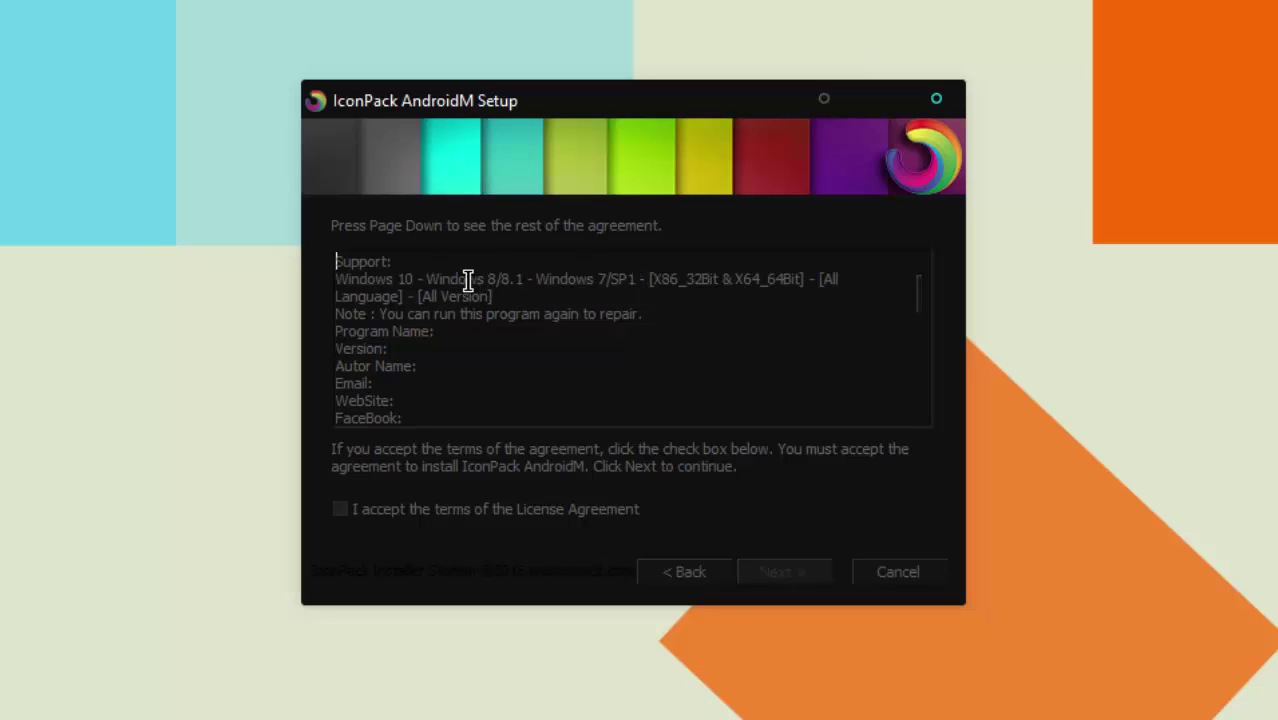
left_click(366, 520)
left_click(785, 574)
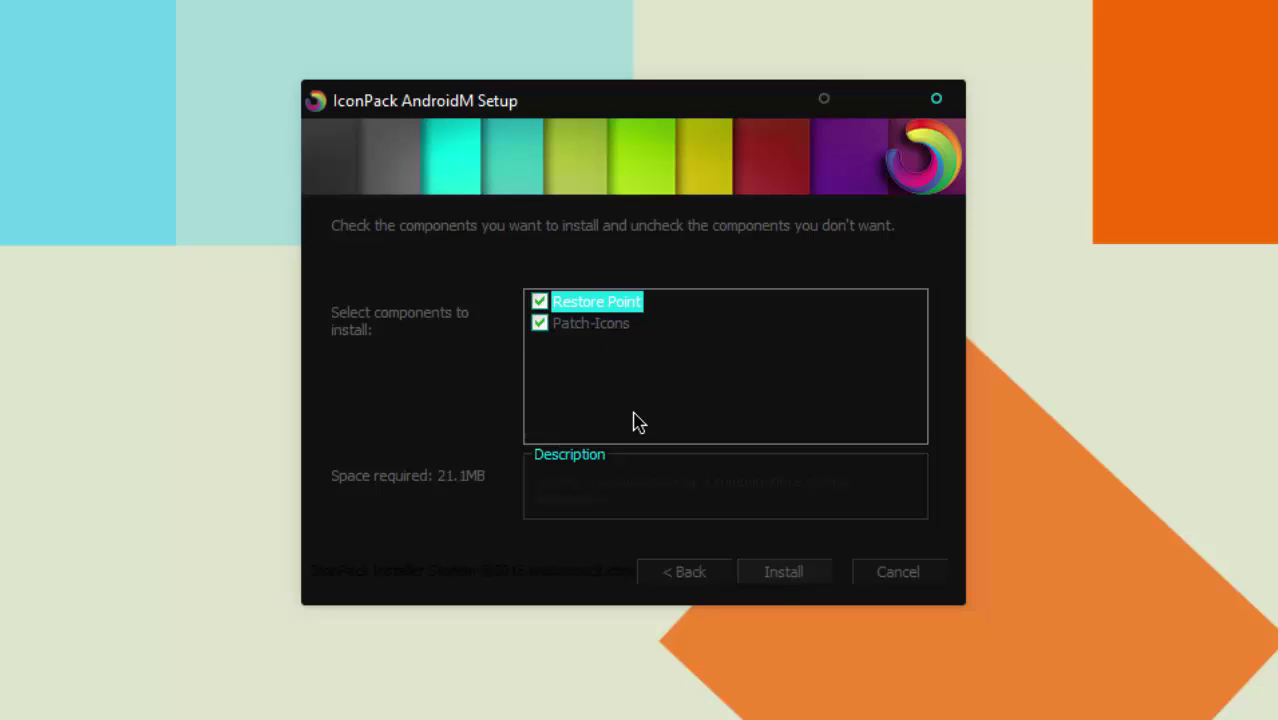
left_click(779, 580)
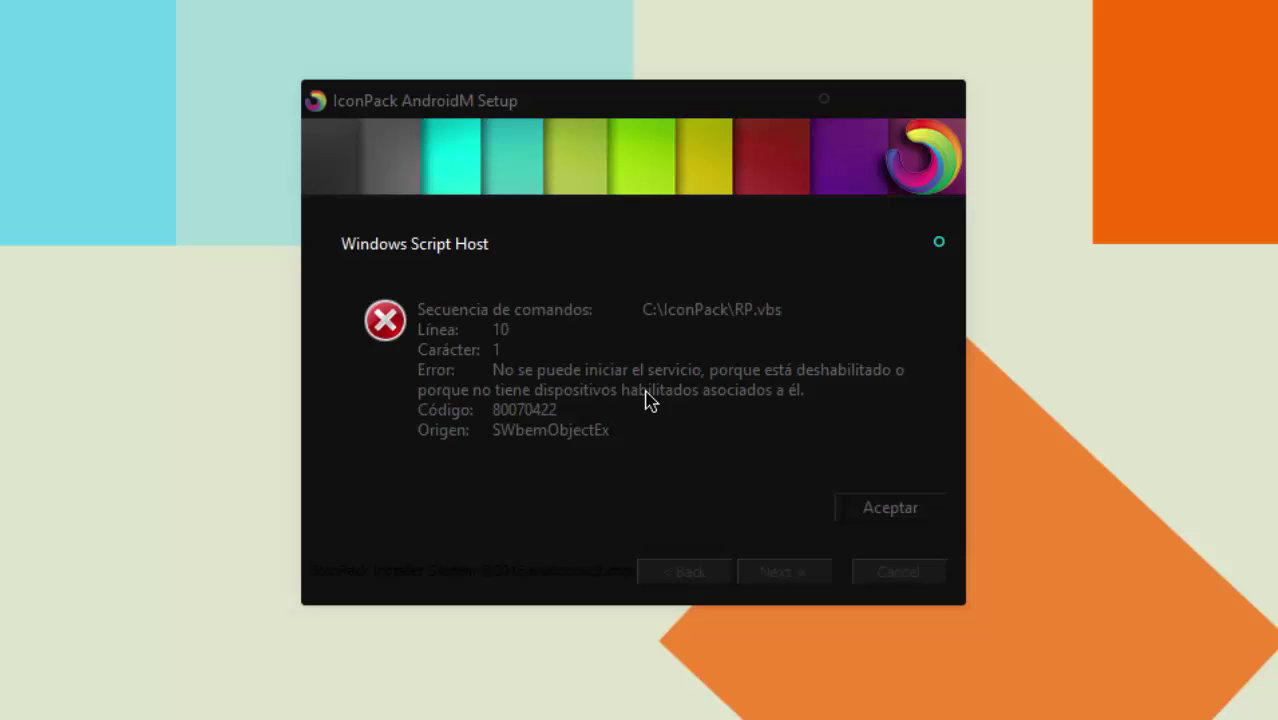
left_click(870, 510)
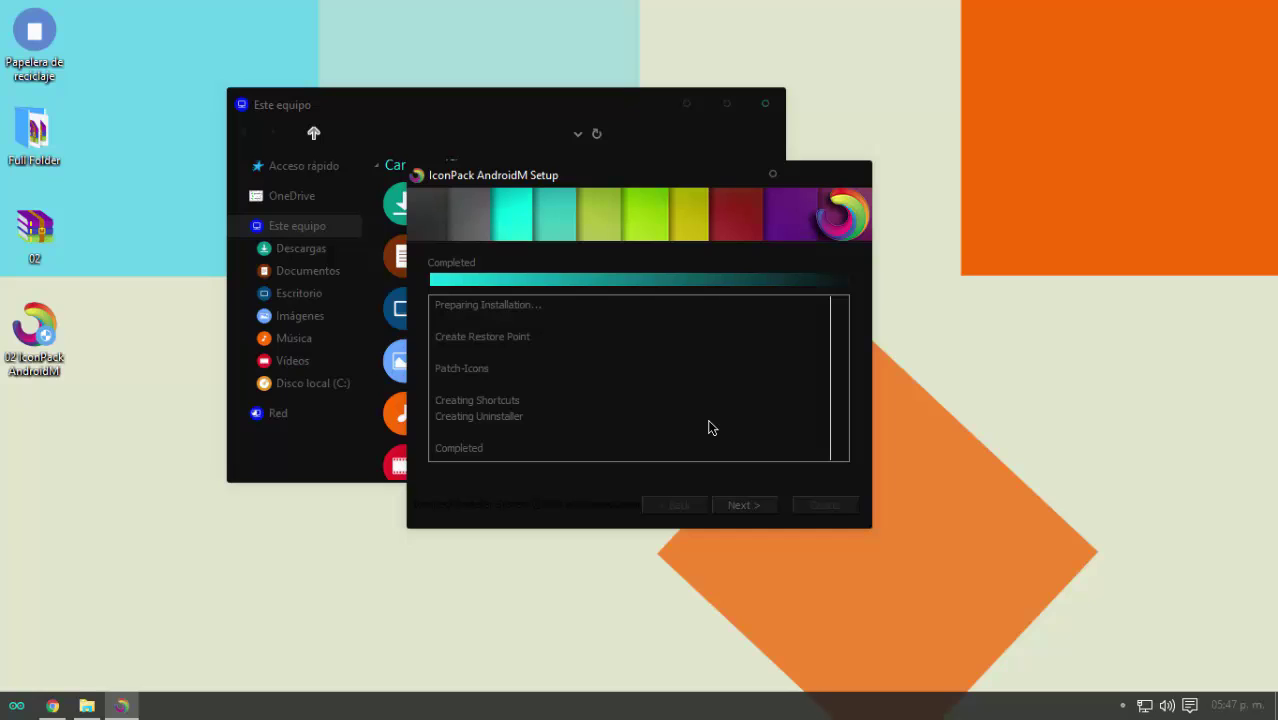
Step: Go through the remaining pages of the IconPack AndroidM setup and finish it
left_click(741, 505)
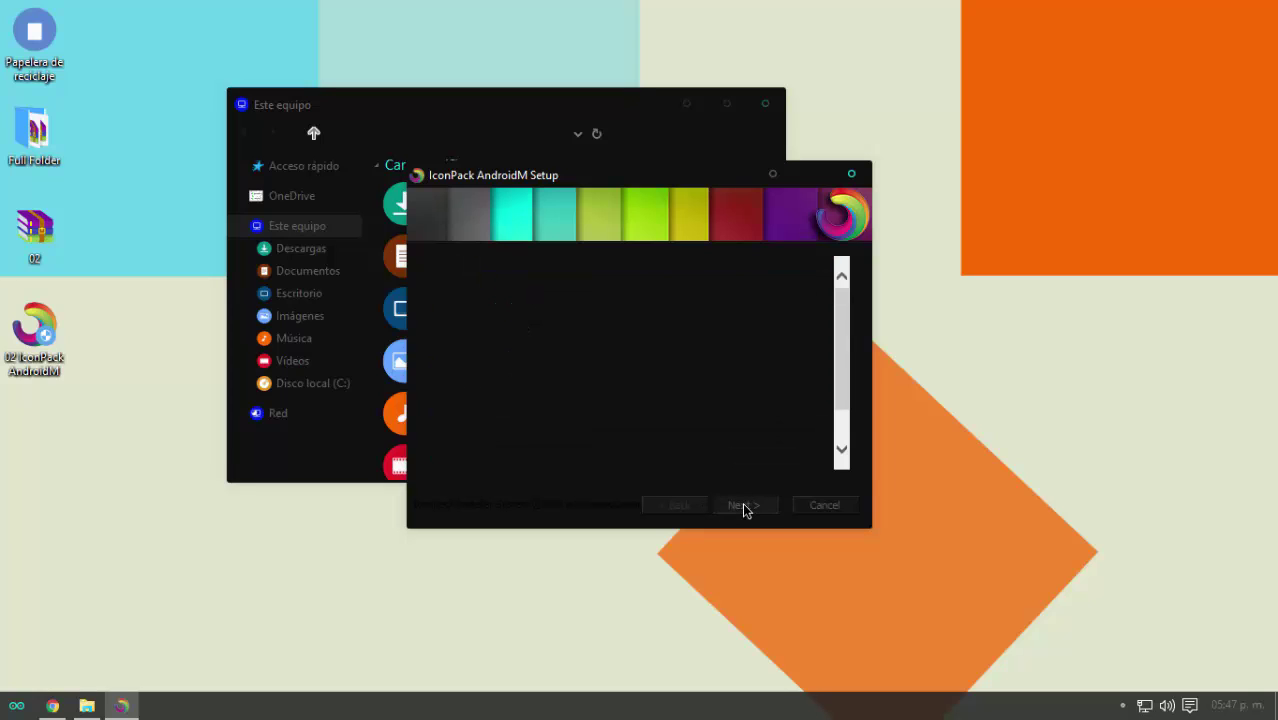
left_click(745, 505)
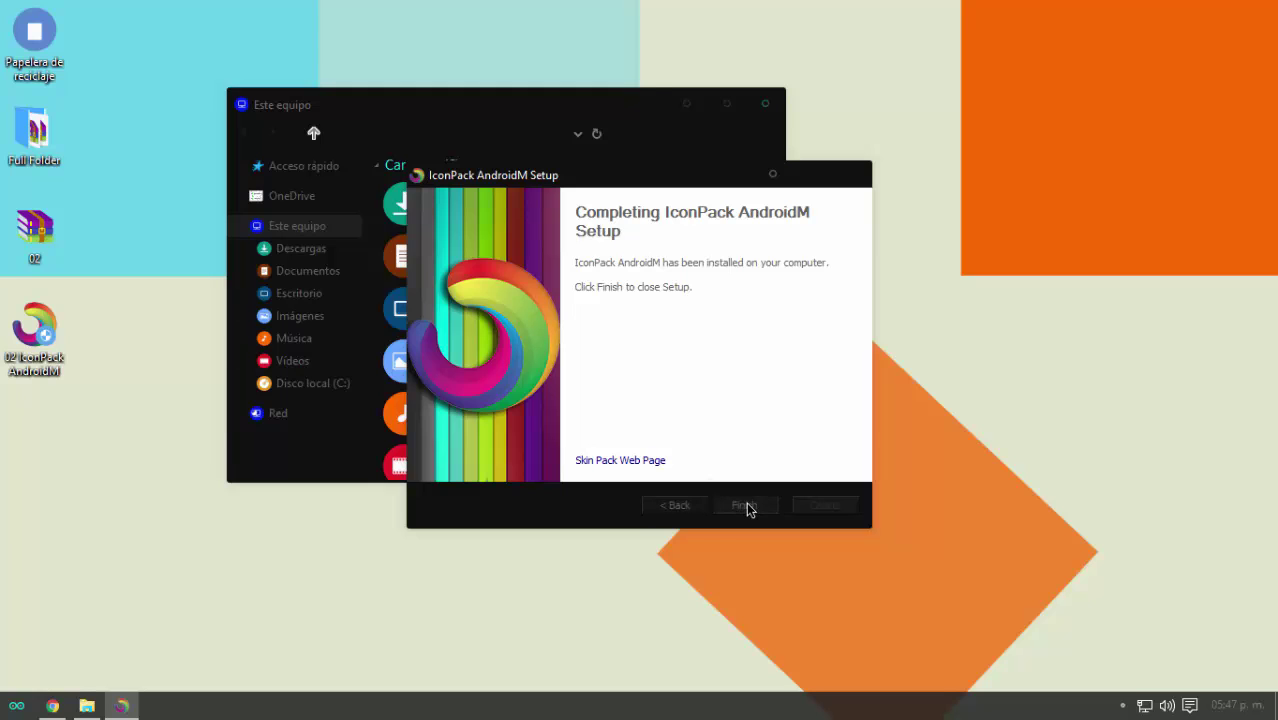
left_click(746, 506)
Step: Move the Este equipo window and enlarge it to fit all the folders and drives
left_click_drag(469, 95, 594, 89)
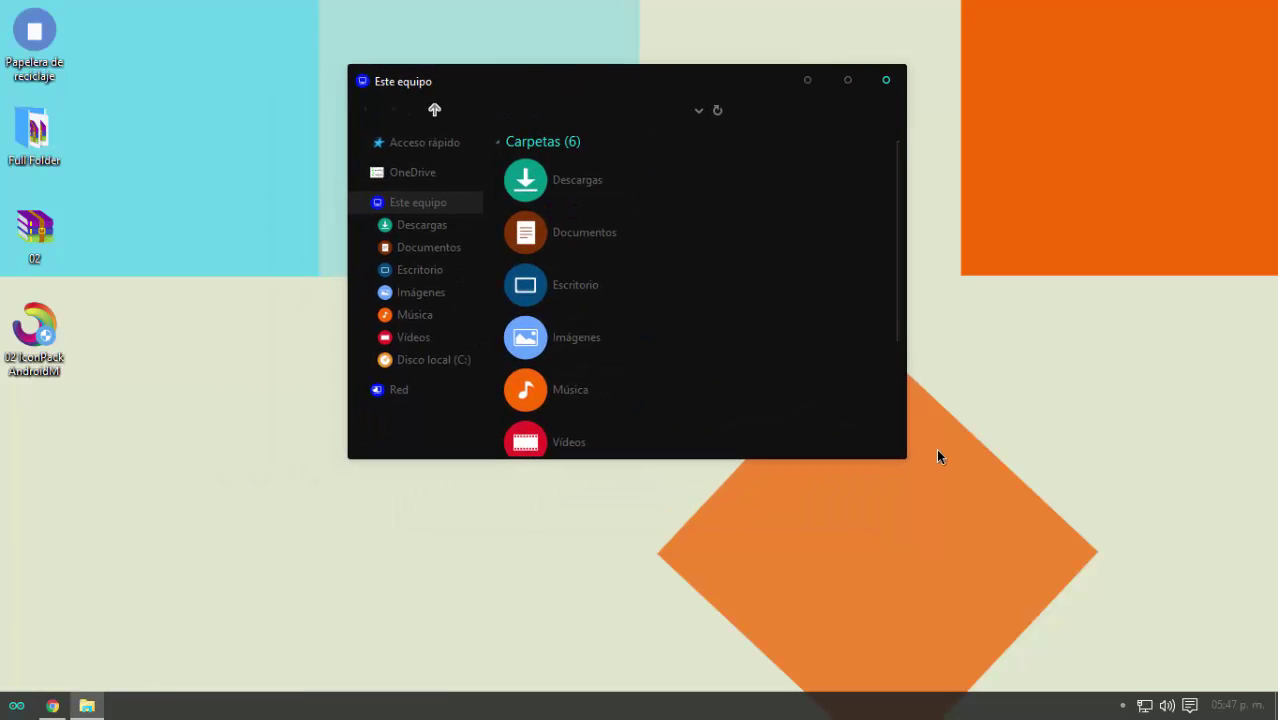
left_click_drag(907, 458, 1026, 514)
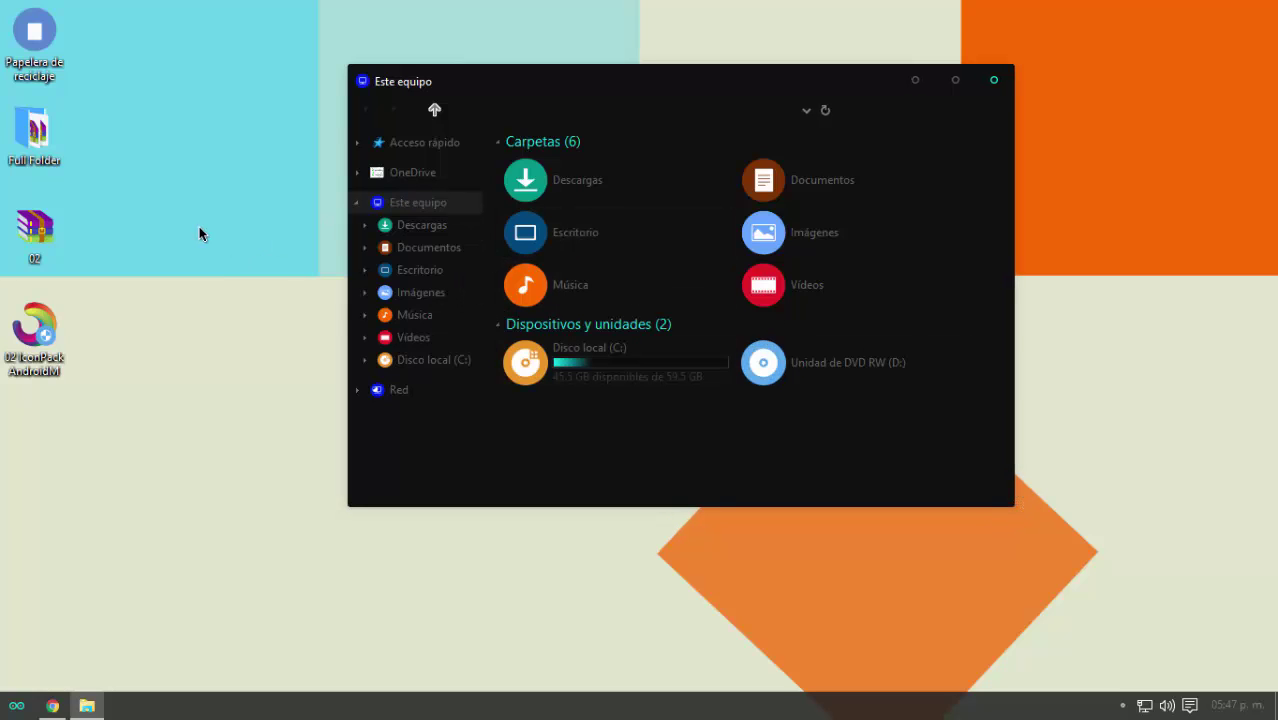
left_click(230, 200)
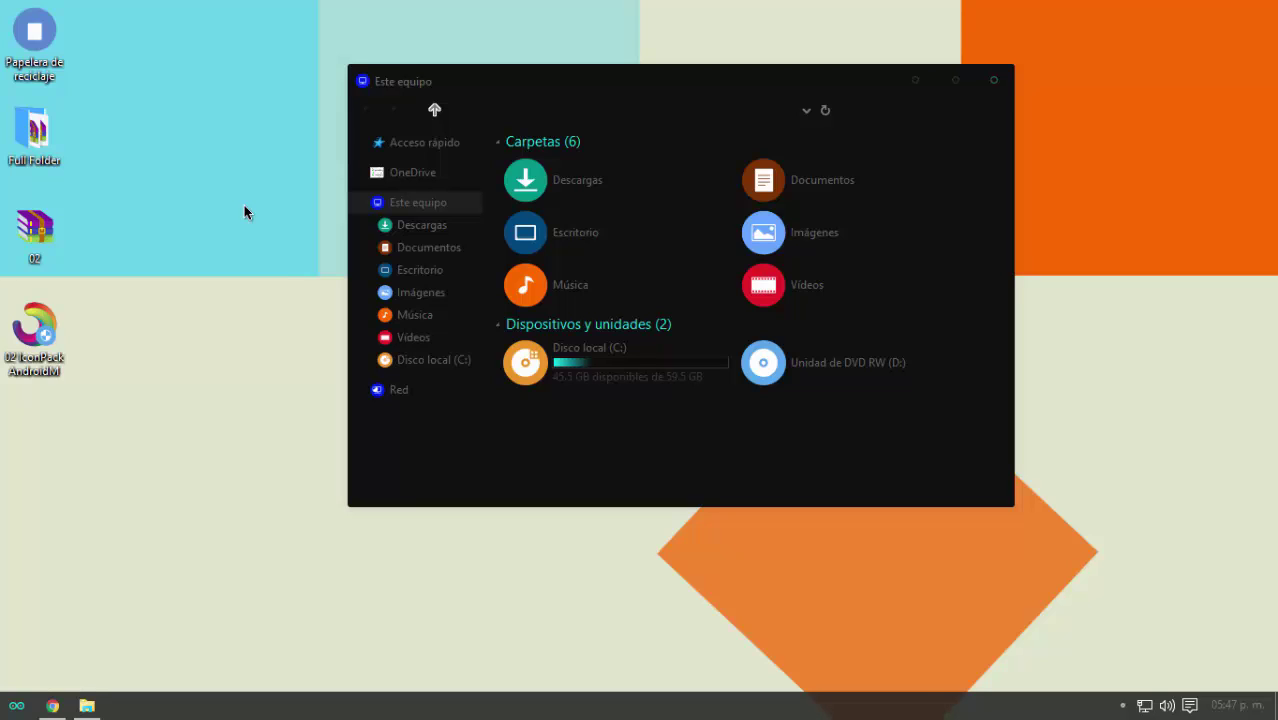
Step: Examine the new icons in the Acceso rápido and Este equipo groups and in the user's profile folder on drive C
left_click(356, 202)
left_click(360, 142)
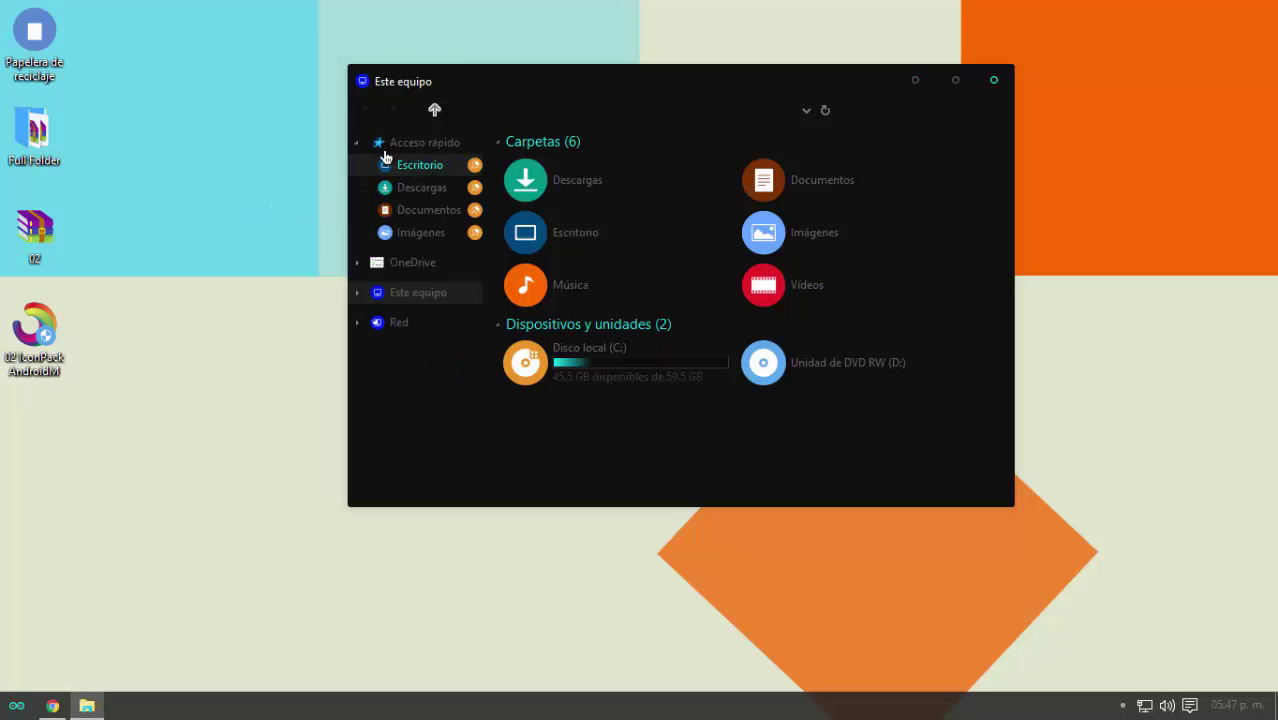
left_click(360, 143)
left_click(356, 202)
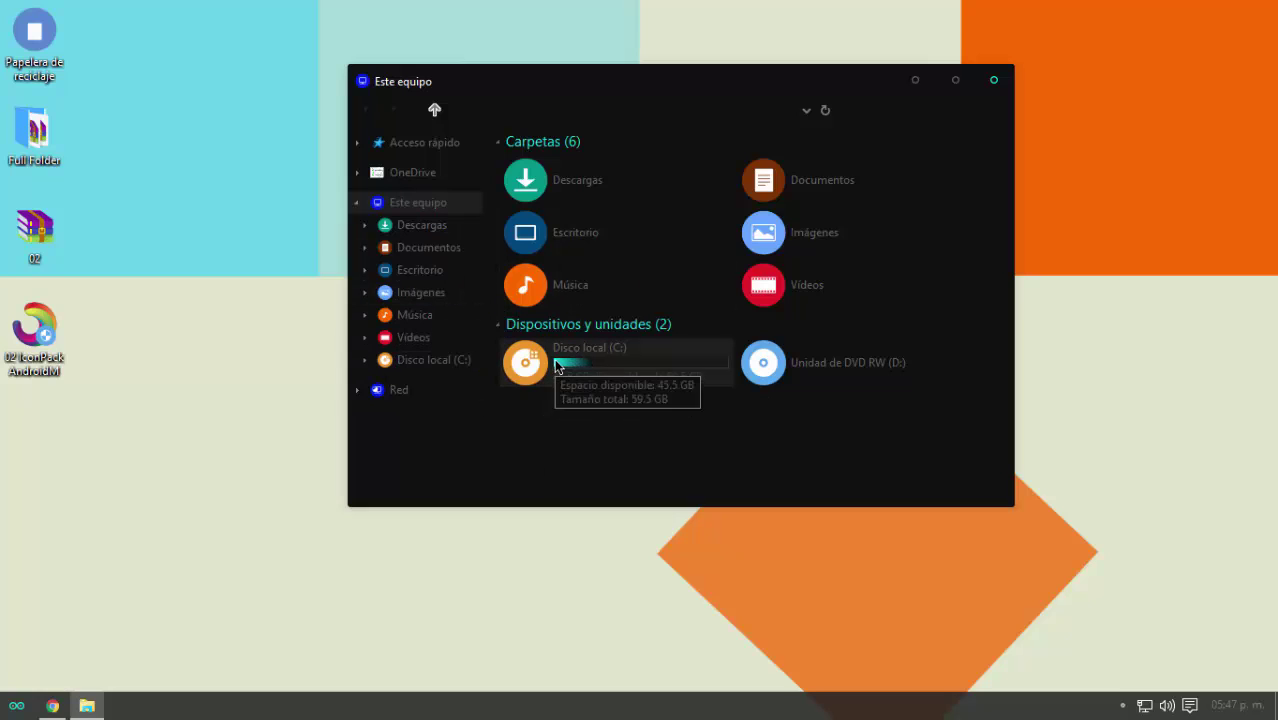
double_click(613, 368)
double_click(962, 176)
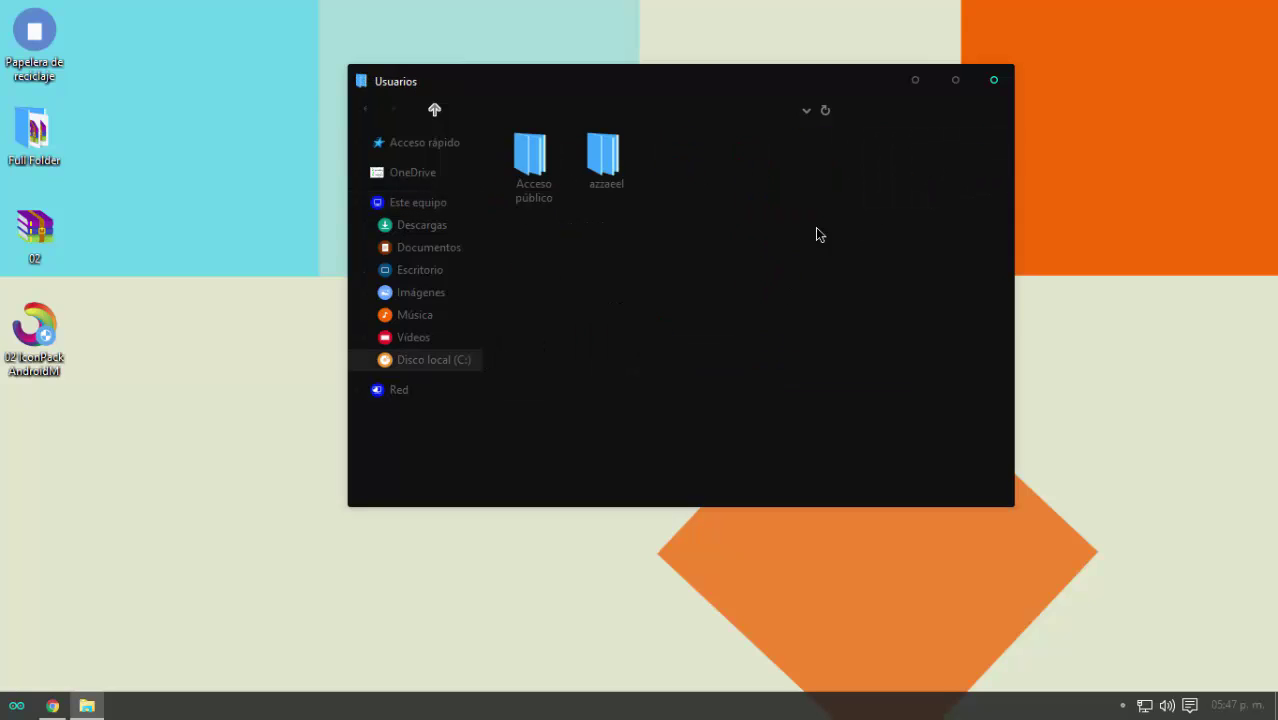
double_click(611, 177)
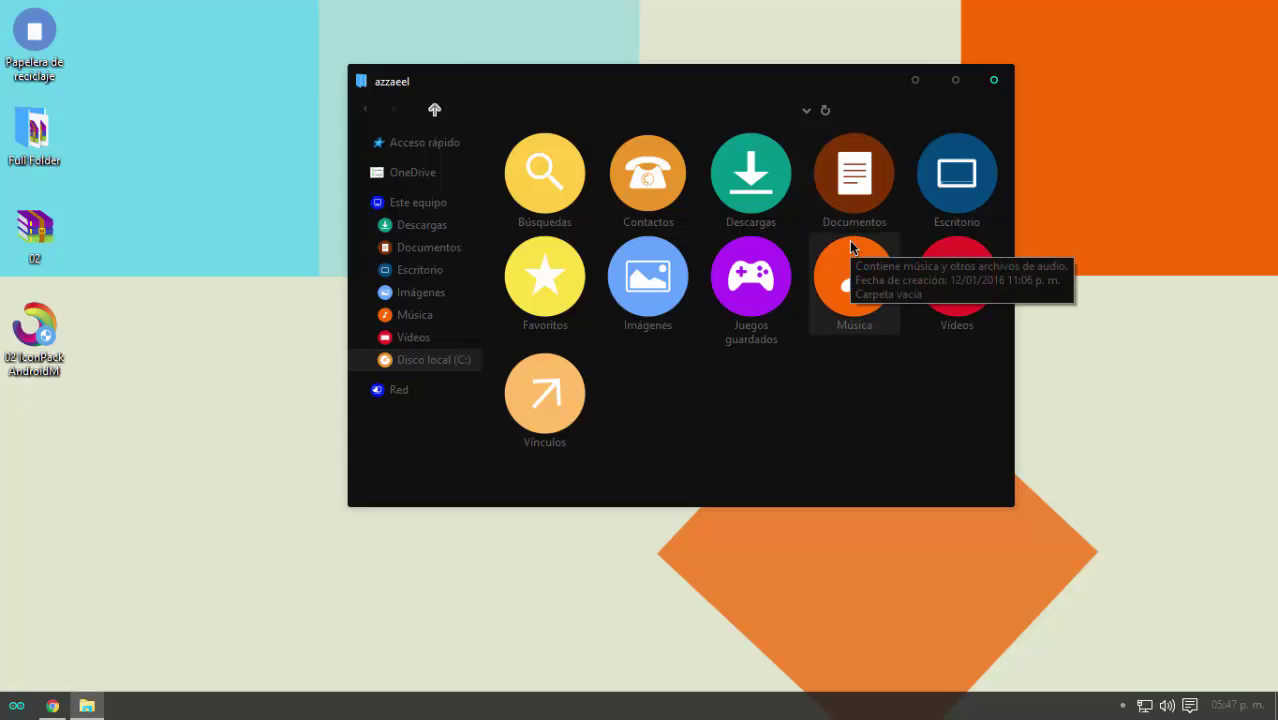
Step: Open the Panel de control to examine its new category icons, and close it and the file explorer window
key("super")
type("panel")
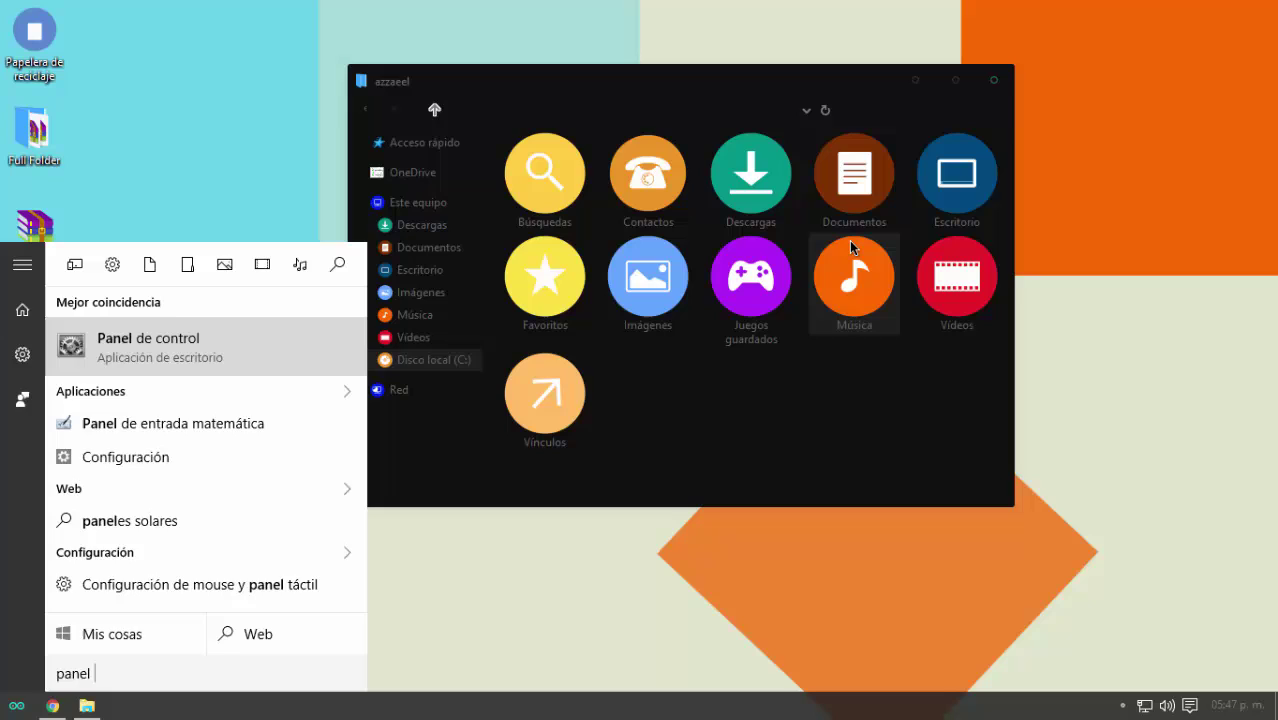
key("Return")
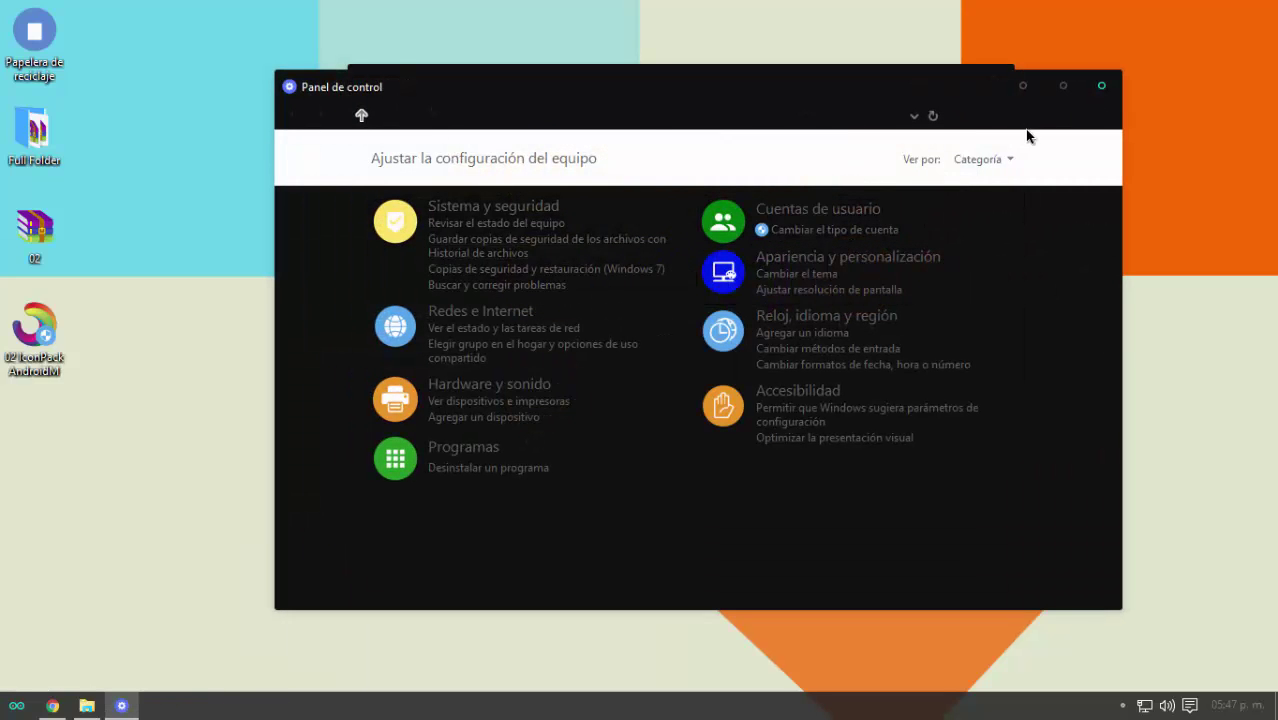
left_click(1101, 86)
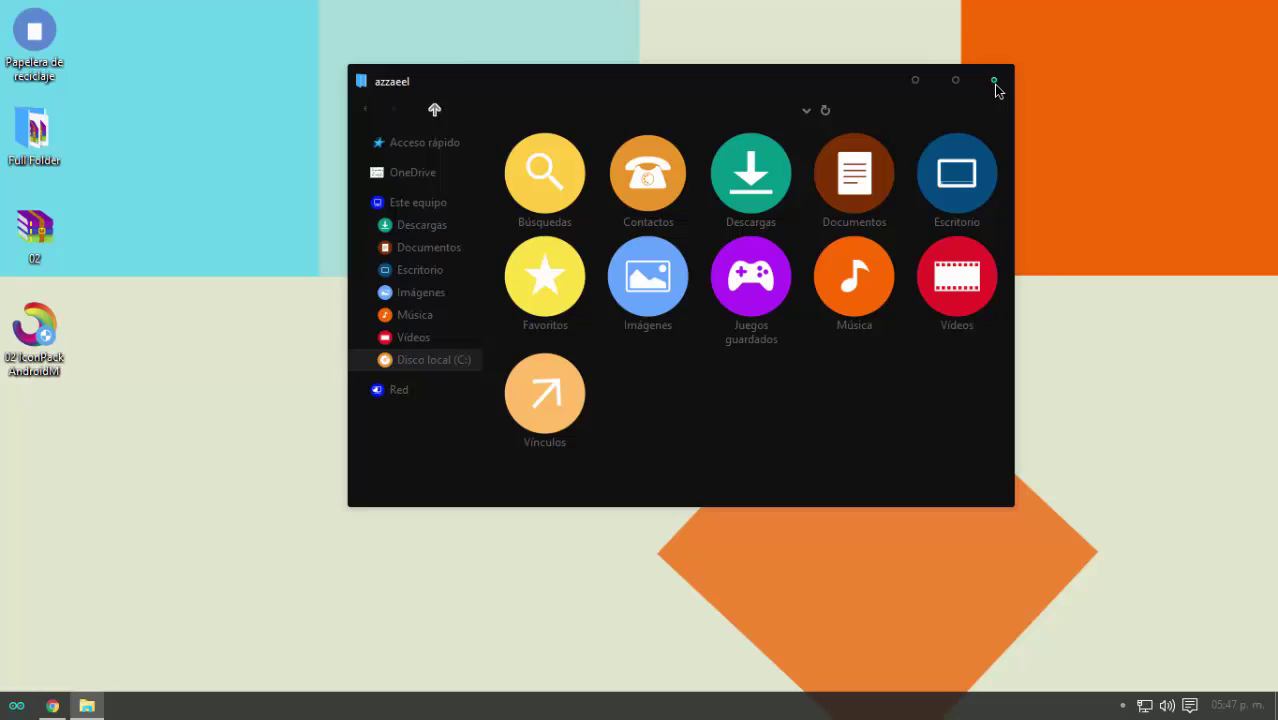
left_click(993, 81)
right_click(576, 174)
left_click(625, 229)
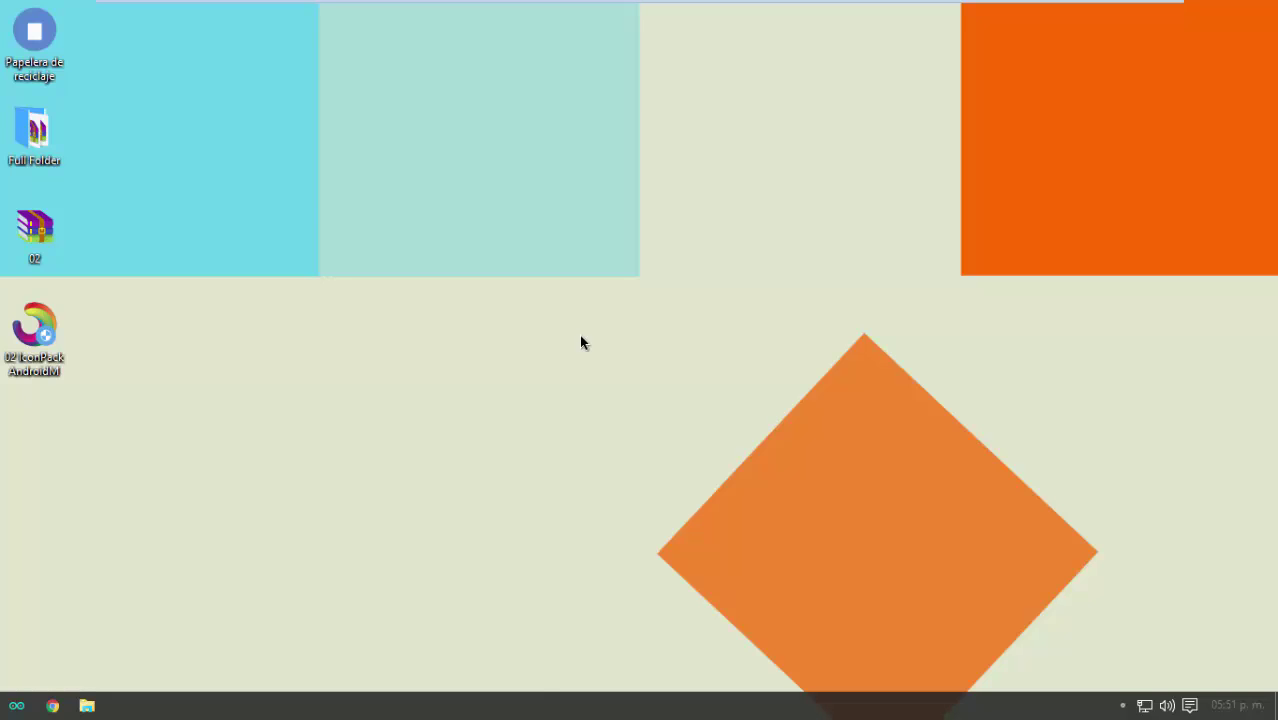
Step: Open the list of installed programs for uninstalling from the Panel de control
key("super")
type("panel")
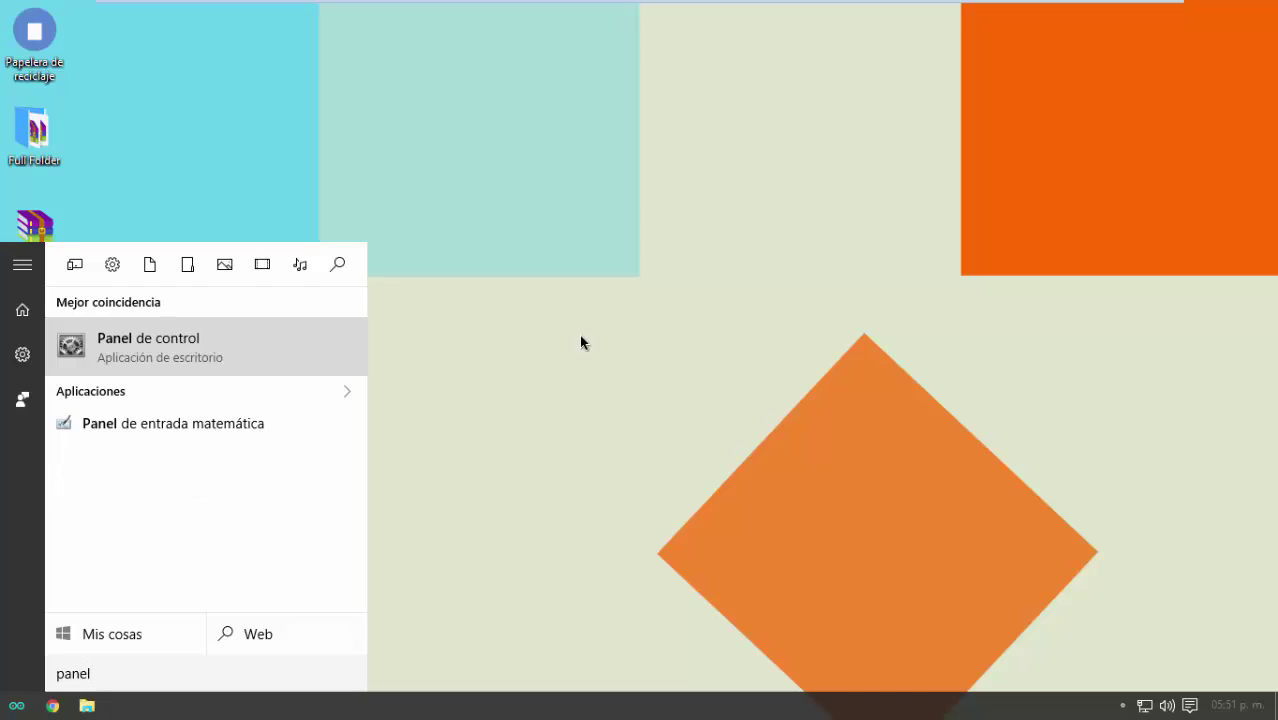
type(" d")
left_click(189, 327)
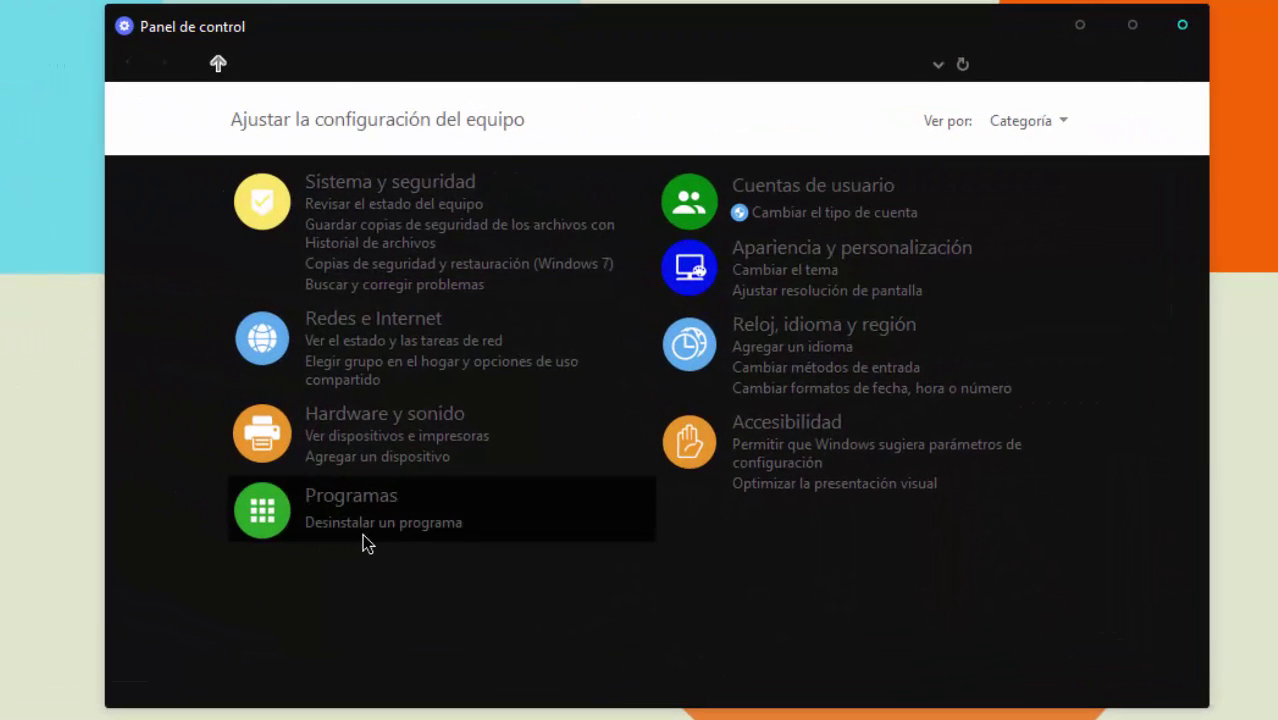
left_click(428, 528)
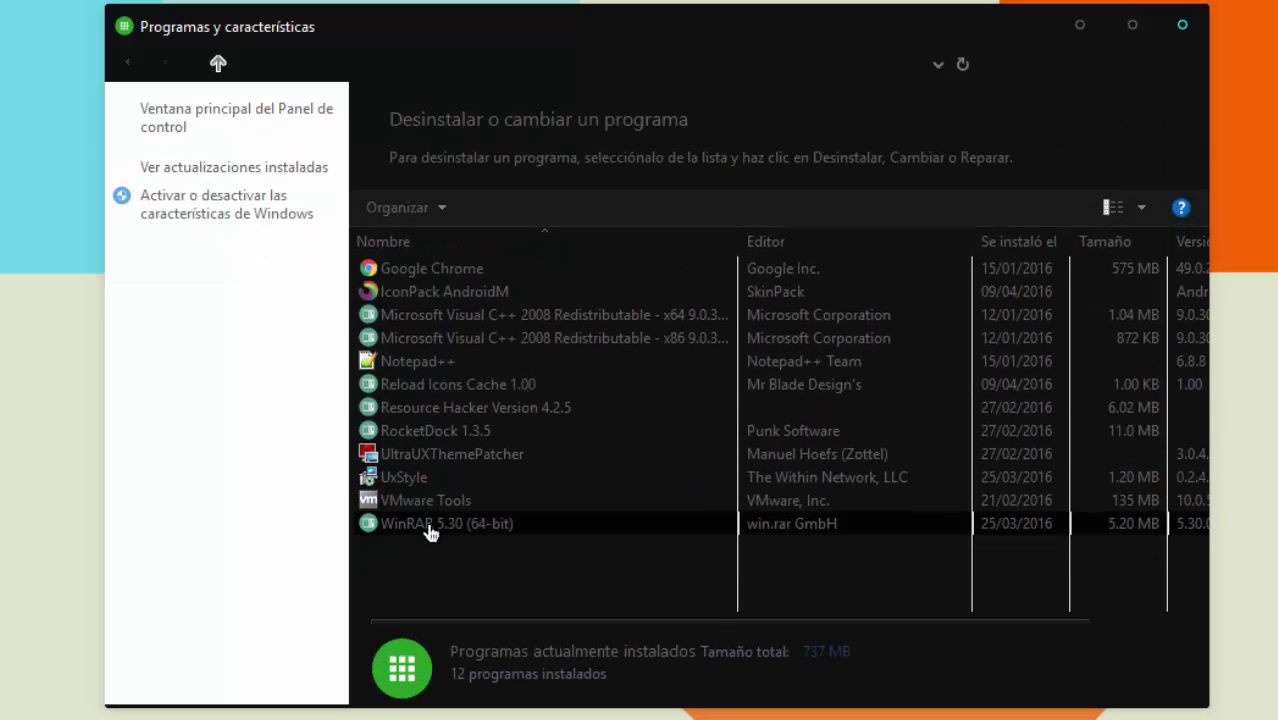
Step: Start uninstalling IconPack AndroidM with both Restore-Icons and Remove Uninstaller & Backup Files selected
left_click(447, 292)
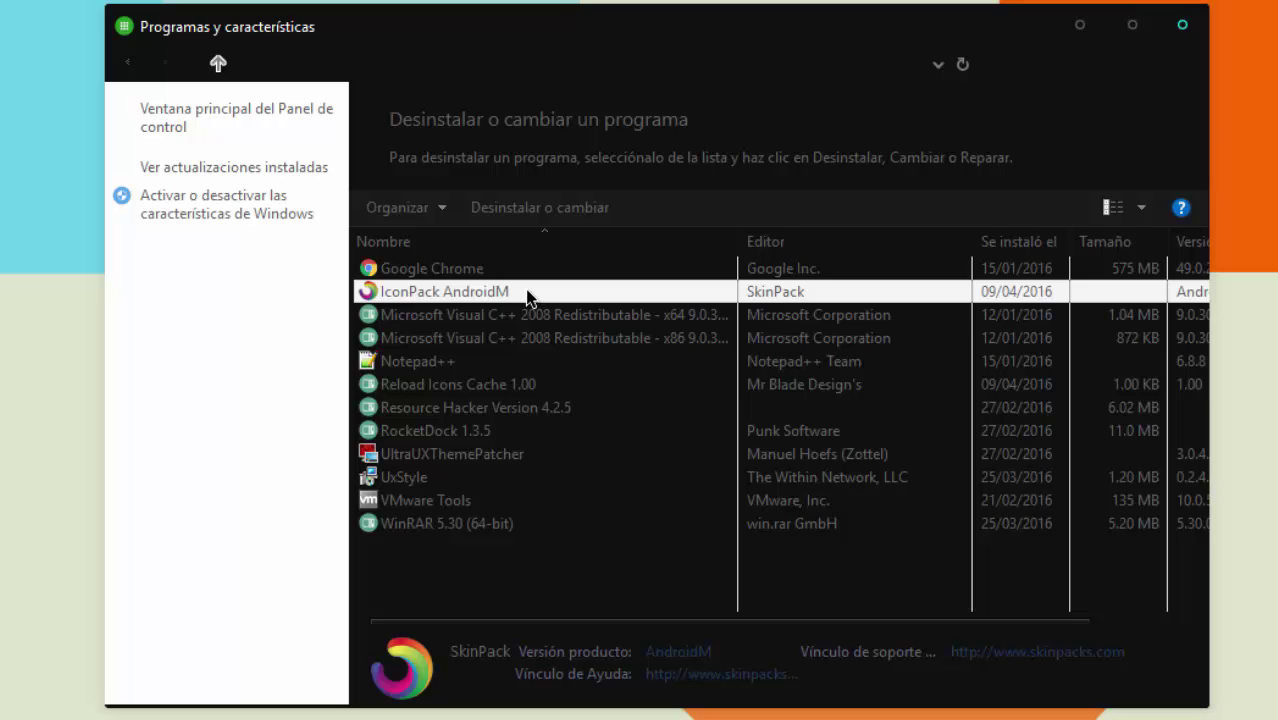
double_click(527, 292)
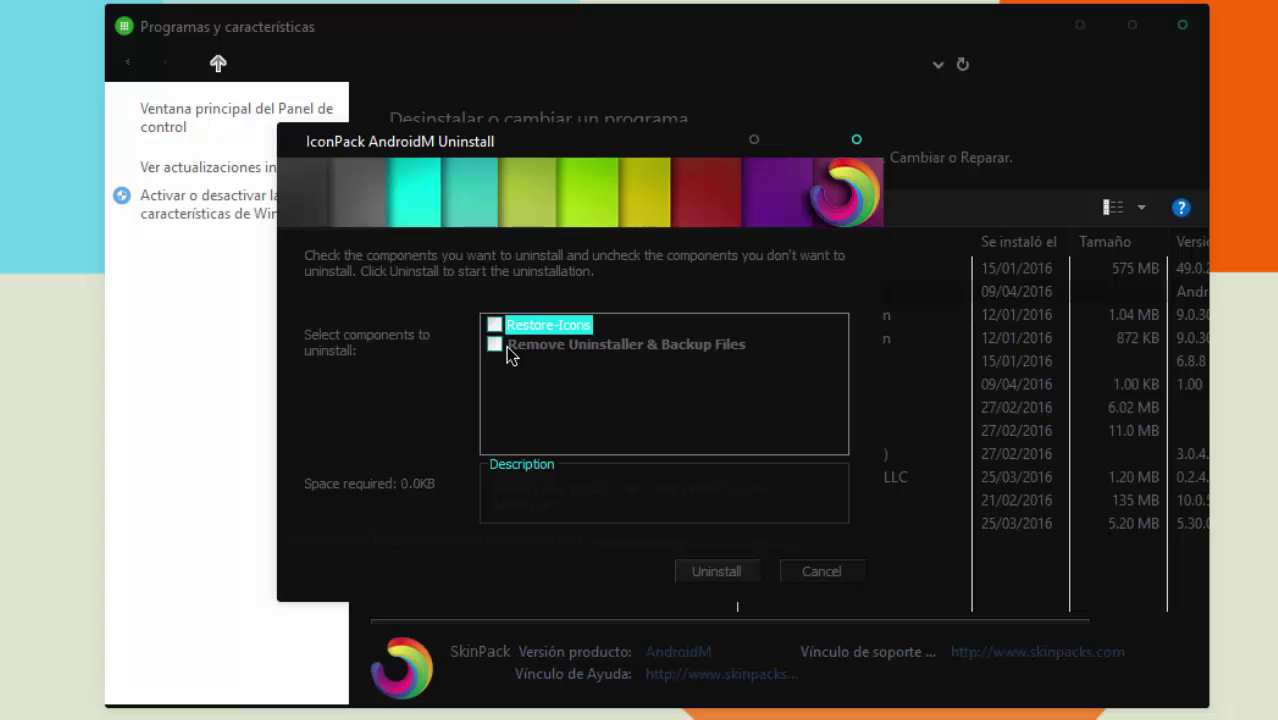
mouse_move(589, 150)
left_mouse_down()
mouse_move(579, 154)
mouse_move(588, 149)
left_mouse_up()
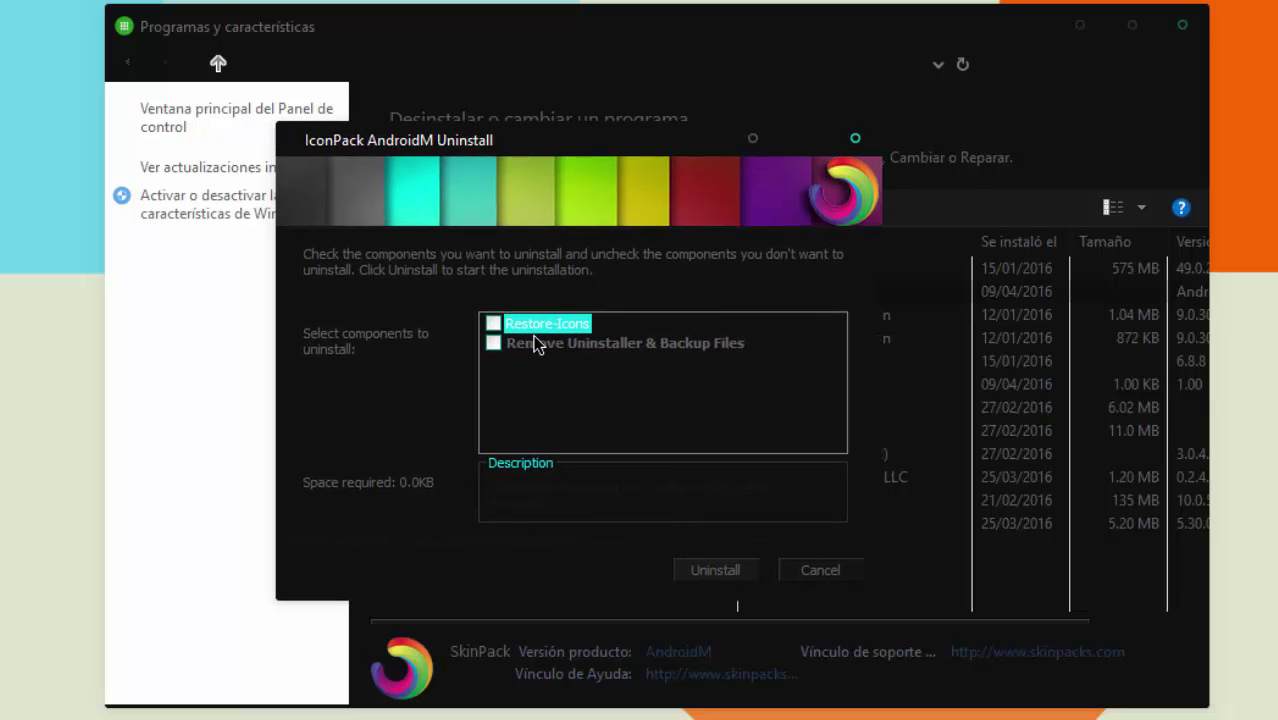
left_click(497, 324)
left_click(493, 343)
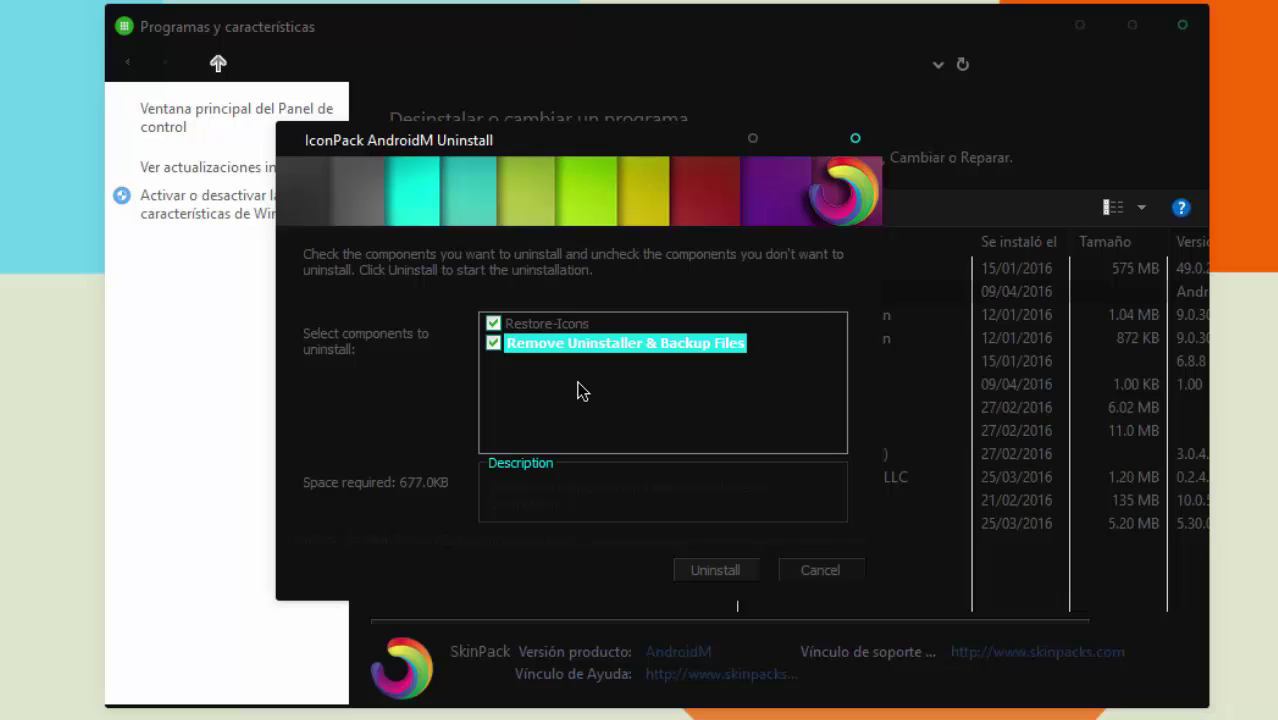
left_click(698, 572)
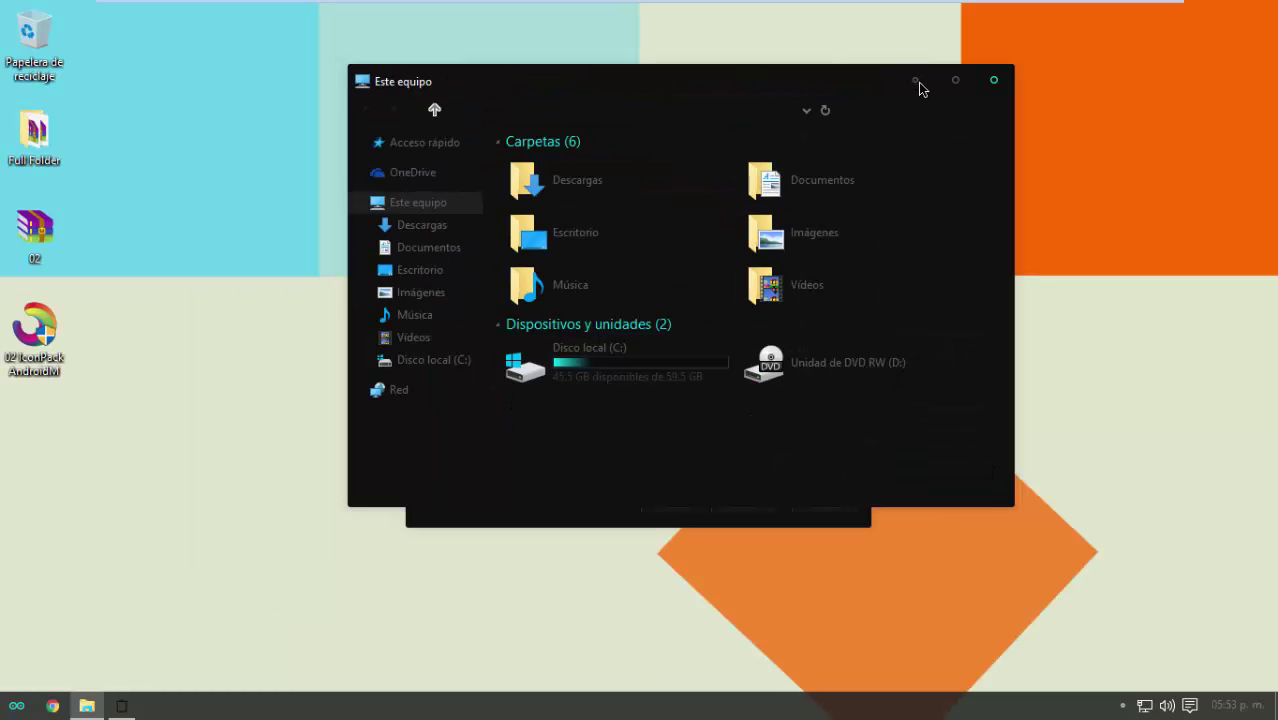
Step: Minimize the Este equipo window, confirm removing the uninstaller and backup files, and finish the uninstallation
left_click(917, 82)
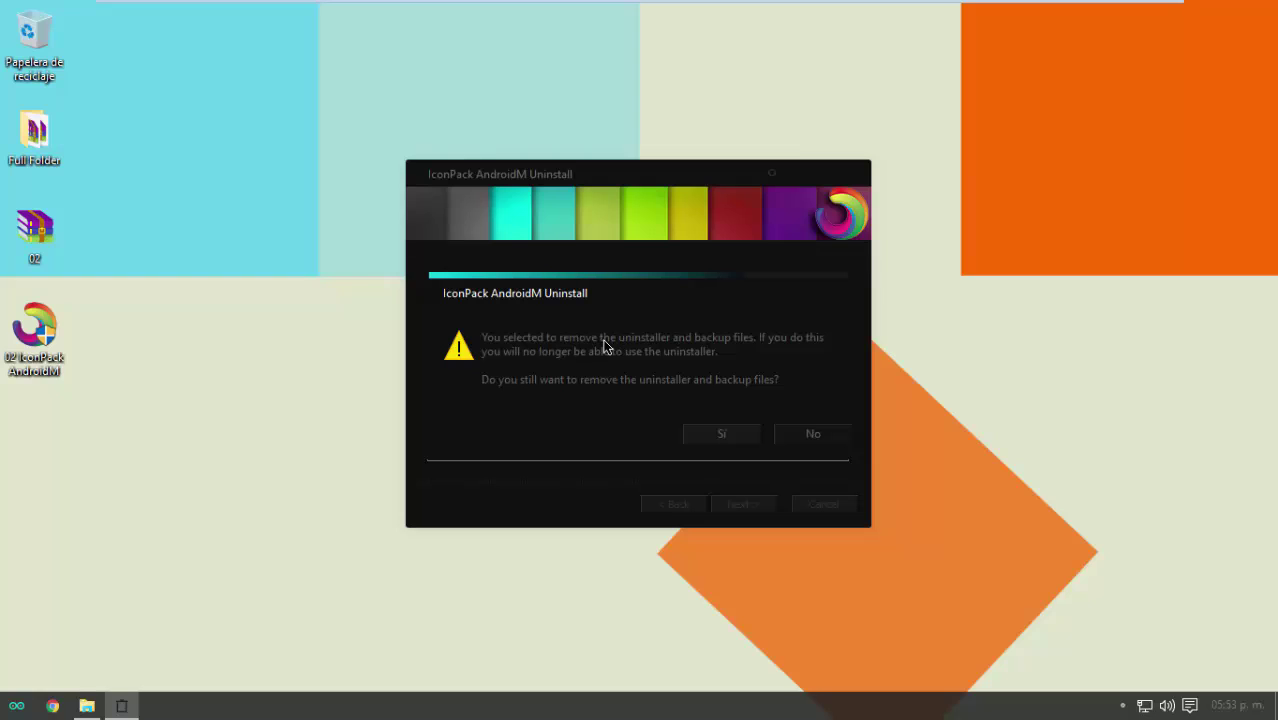
left_click(716, 436)
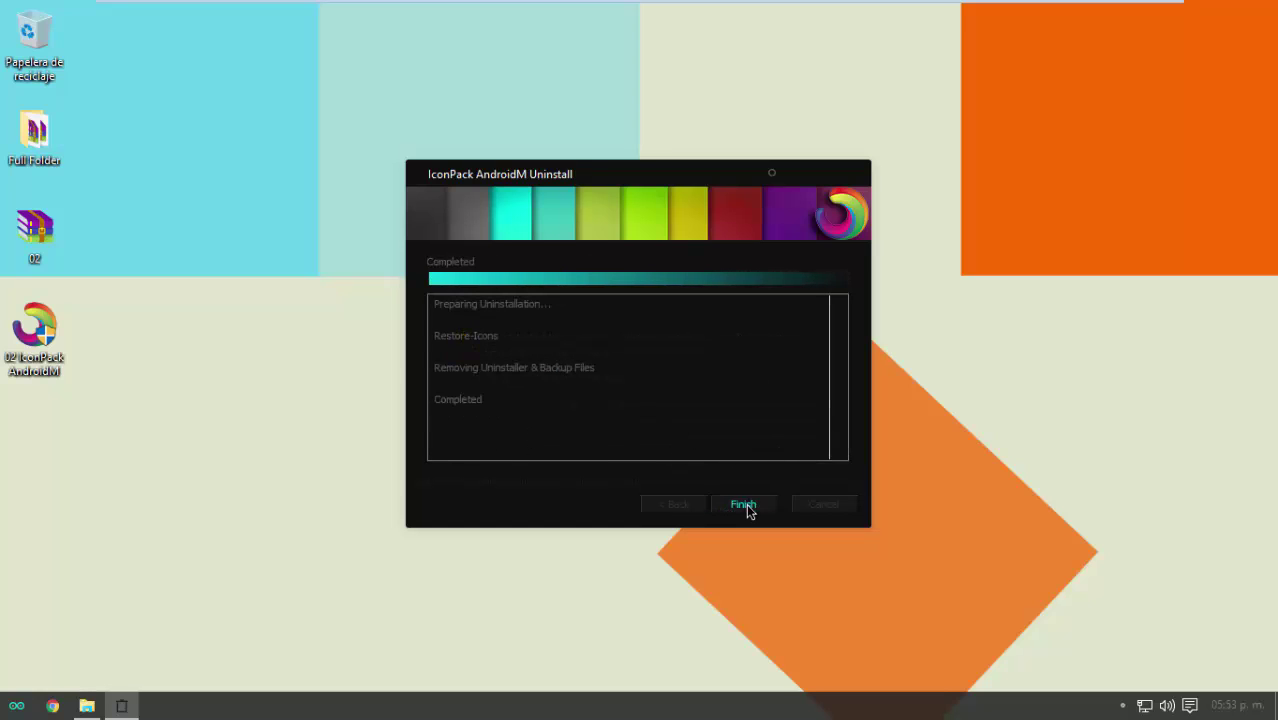
left_click(746, 505)
left_click(745, 505)
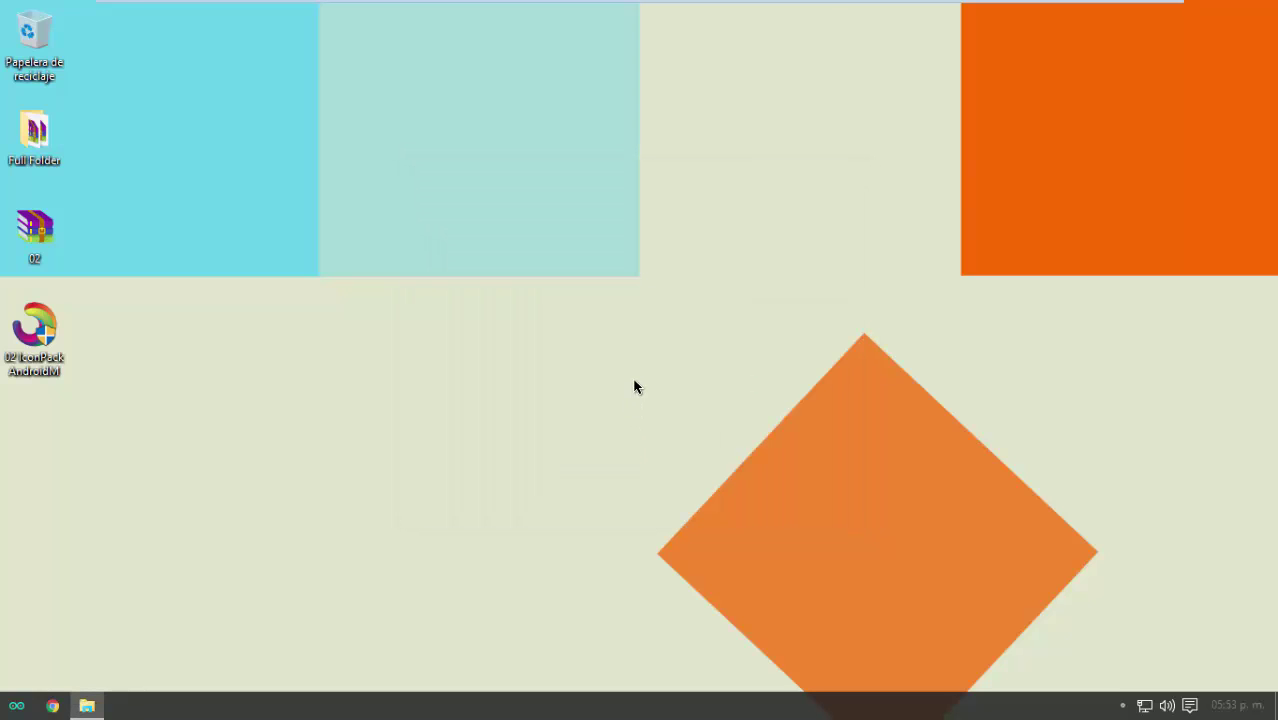
Step: Bring back the Este equipo window to examine its folder and drive icons
left_click(99, 709)
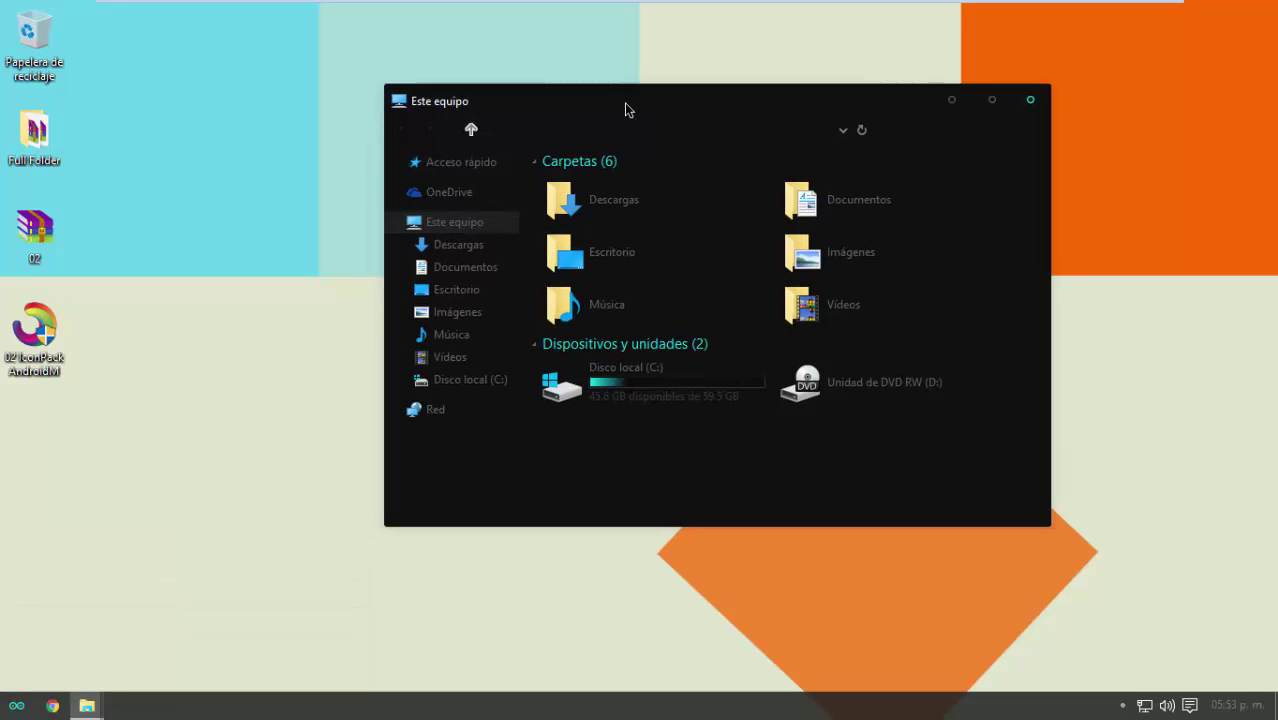